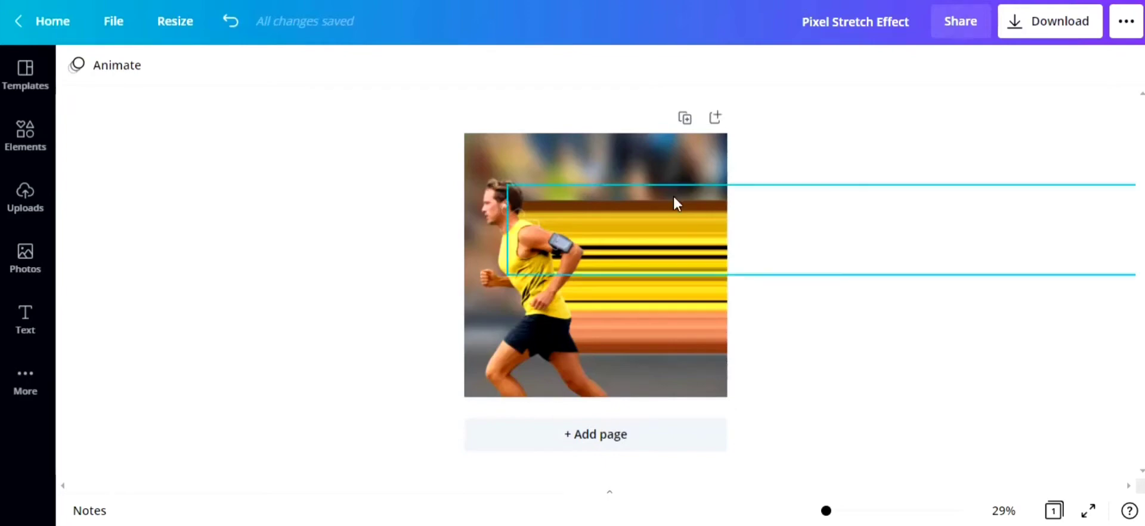
Add a second page and place the recently used runner photo in its lower-left corner.
{"action": "left_click", "coordinate": [597, 433]}
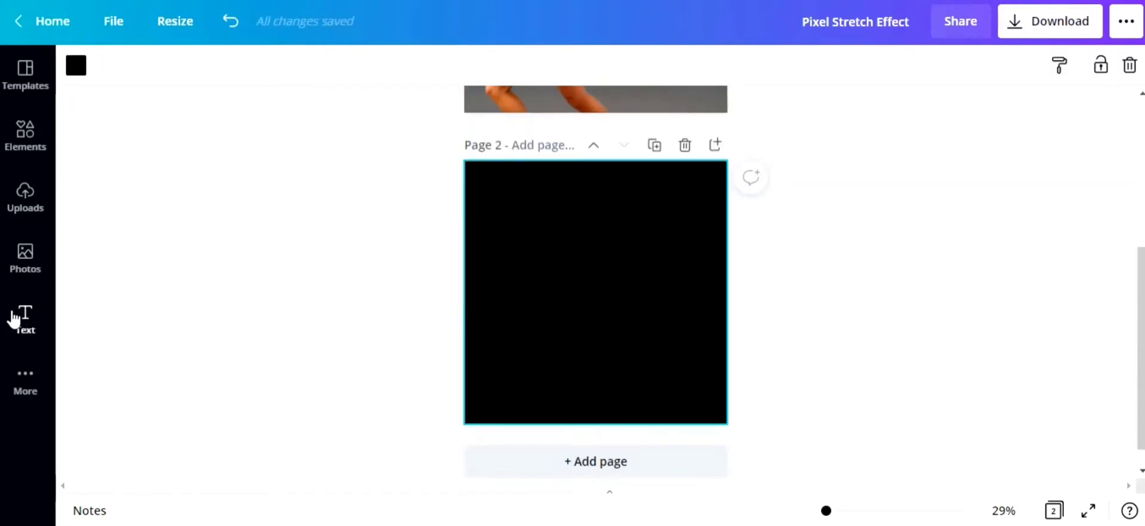
{"action": "left_click", "coordinate": [10, 271]}
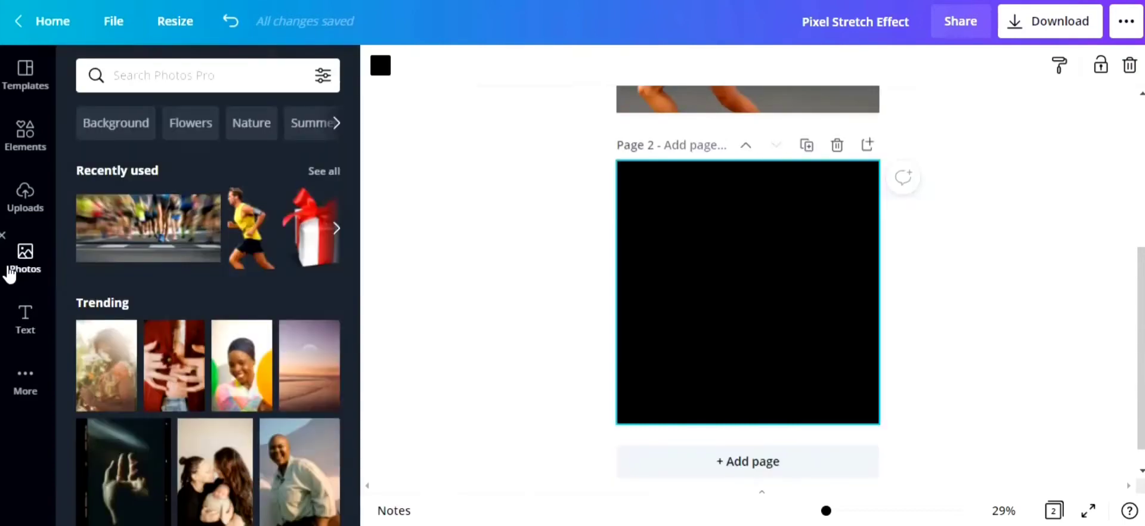
{"action": "left_click", "coordinate": [246, 251]}
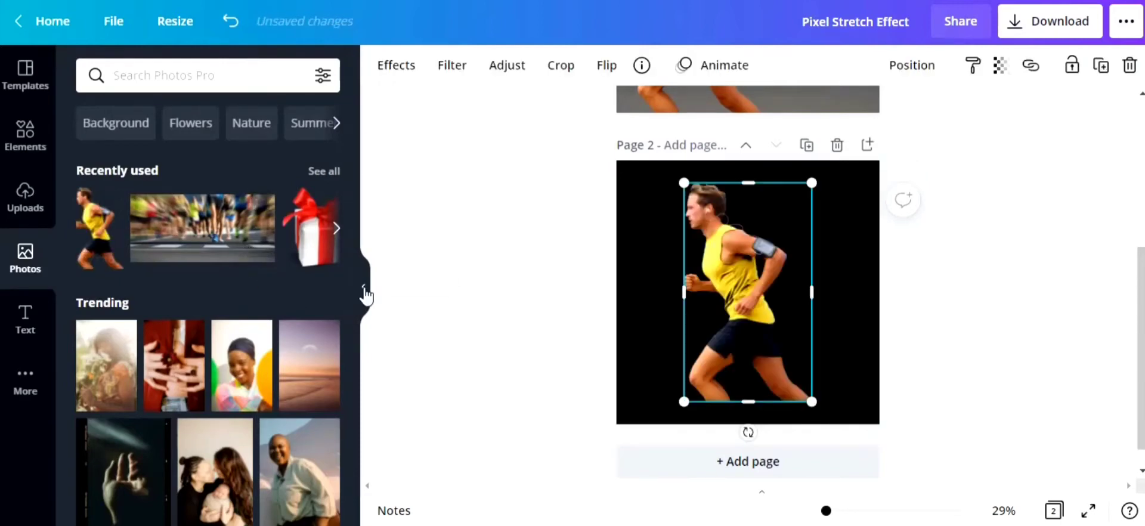
{"action": "left_click", "coordinate": [365, 292]}
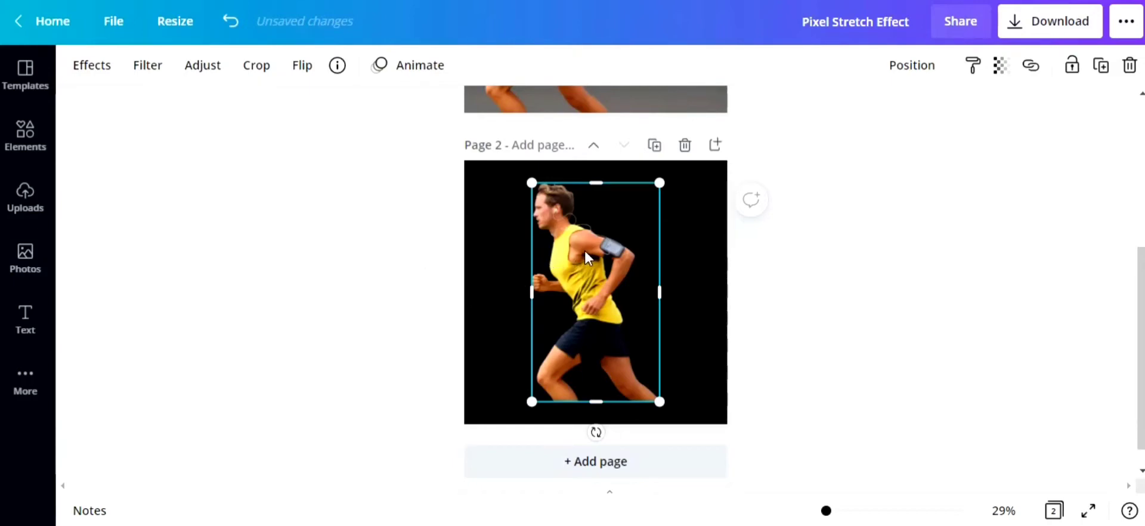
{"action": "left_click_drag", "start_coordinate": [584, 251], "coordinate": [529, 270]}
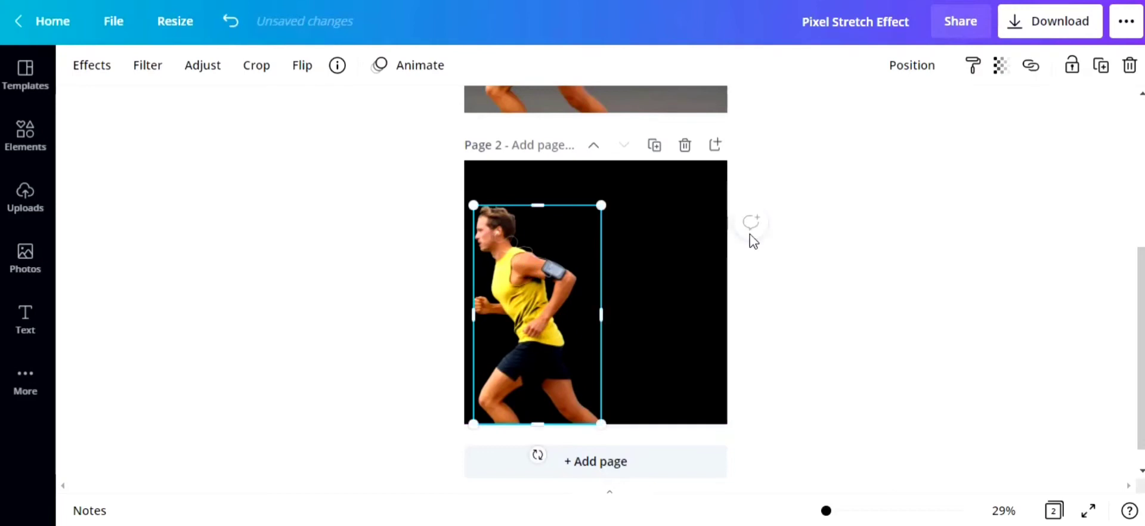
Duplicate the runner beside the original and apply the Pixel effect to the copy with 200 horizontal and 1 vertical pixels.
{"action": "left_click", "coordinate": [1096, 71]}
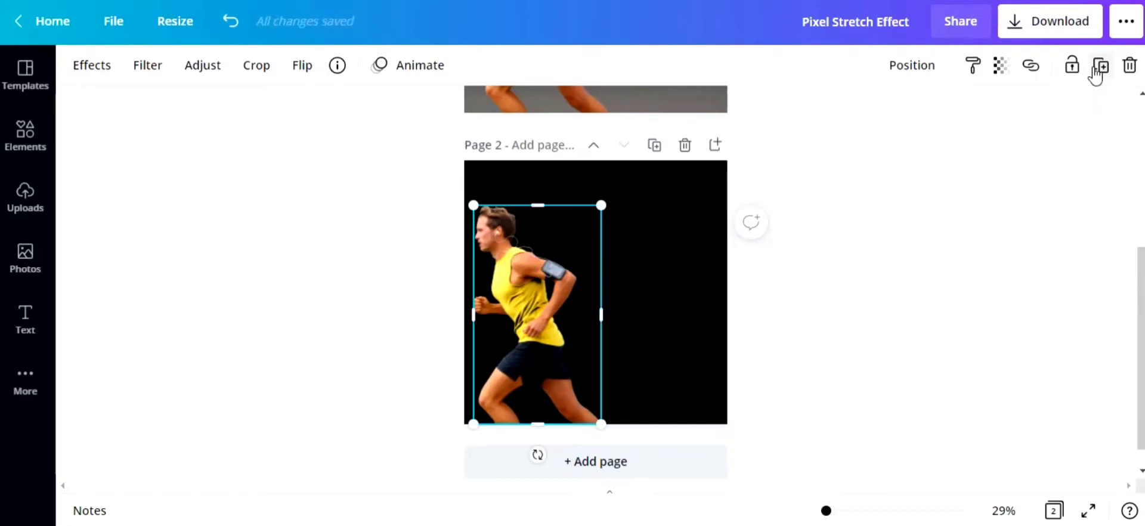
{"action": "left_click_drag", "start_coordinate": [541, 275], "coordinate": [637, 276]}
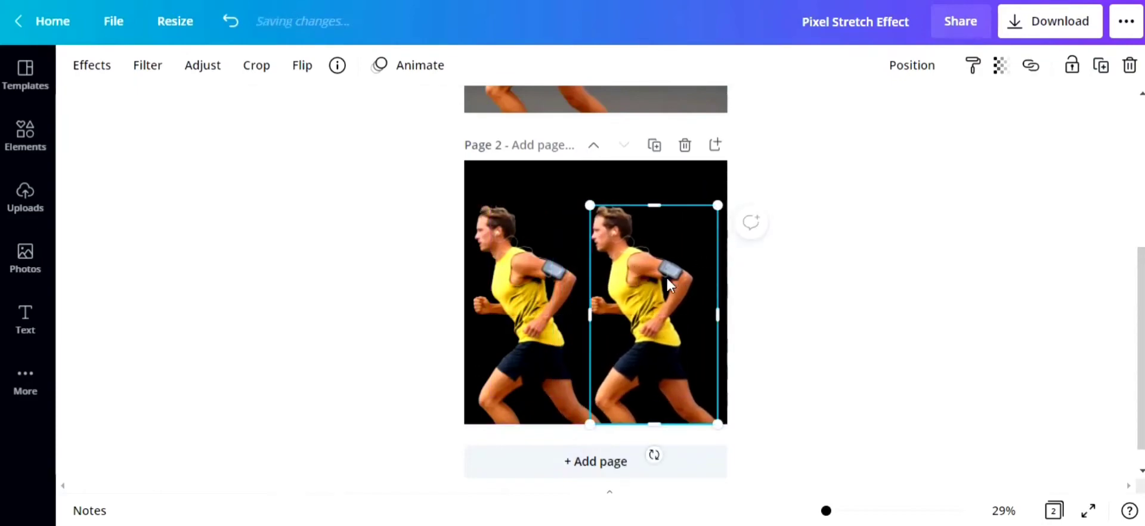
{"action": "left_click", "coordinate": [93, 67]}
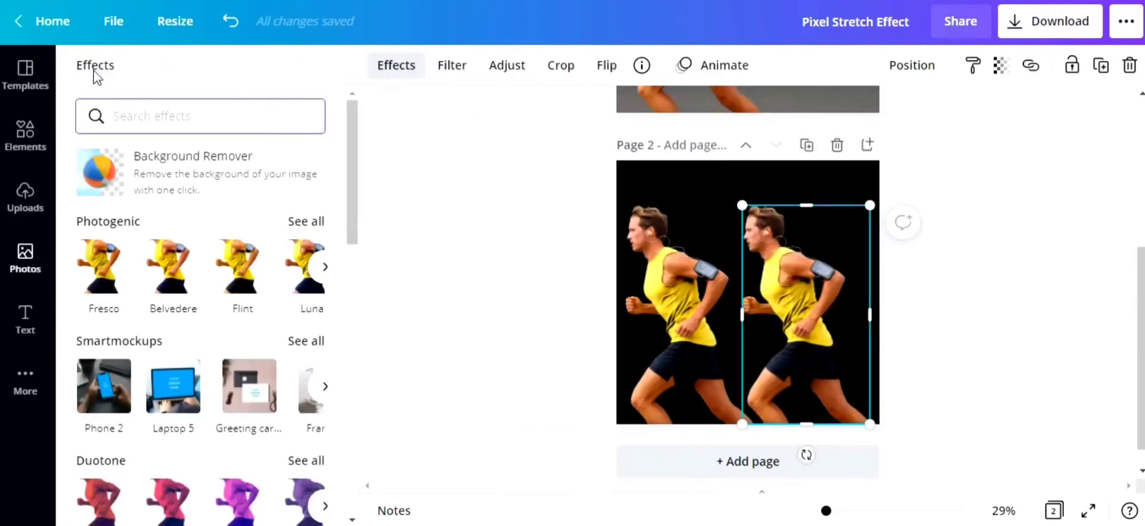
{"action": "scroll", "coordinate": [163, 206], "scroll_direction": "down", "scroll_amount": 6}
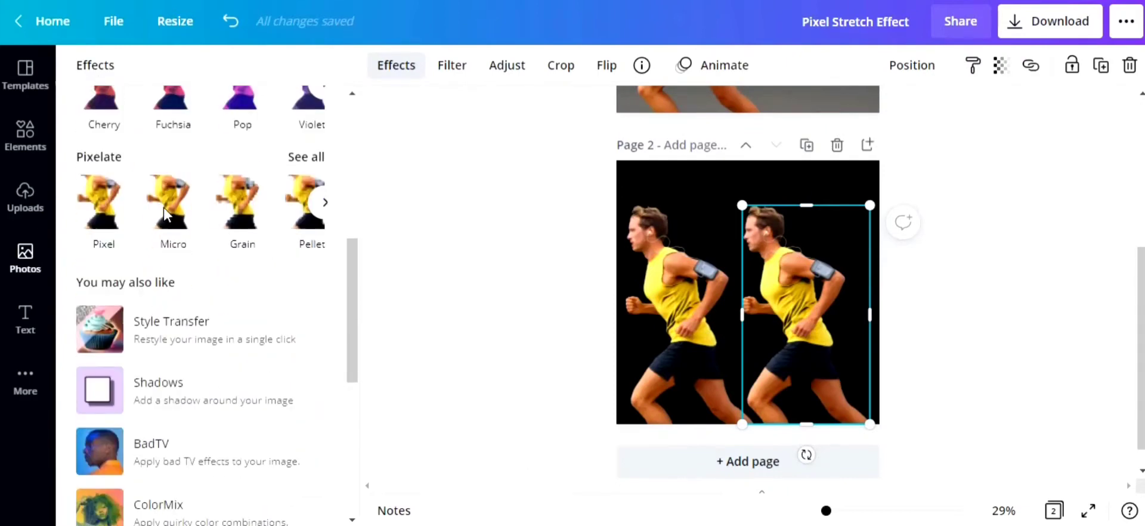
{"action": "left_click", "coordinate": [103, 195]}
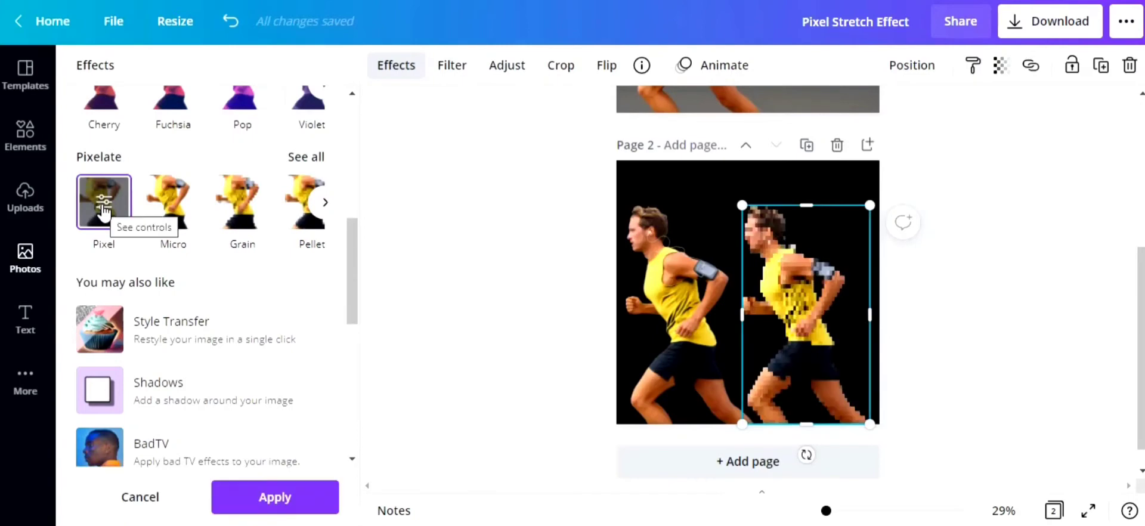
{"action": "left_click", "coordinate": [104, 206]}
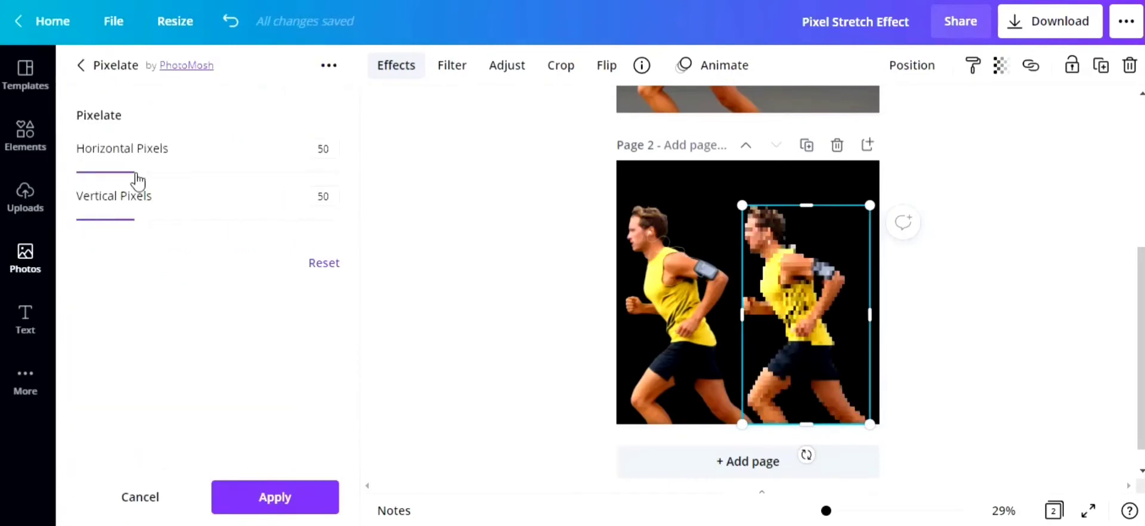
{"action": "left_click_drag", "start_coordinate": [137, 174], "coordinate": [341, 172]}
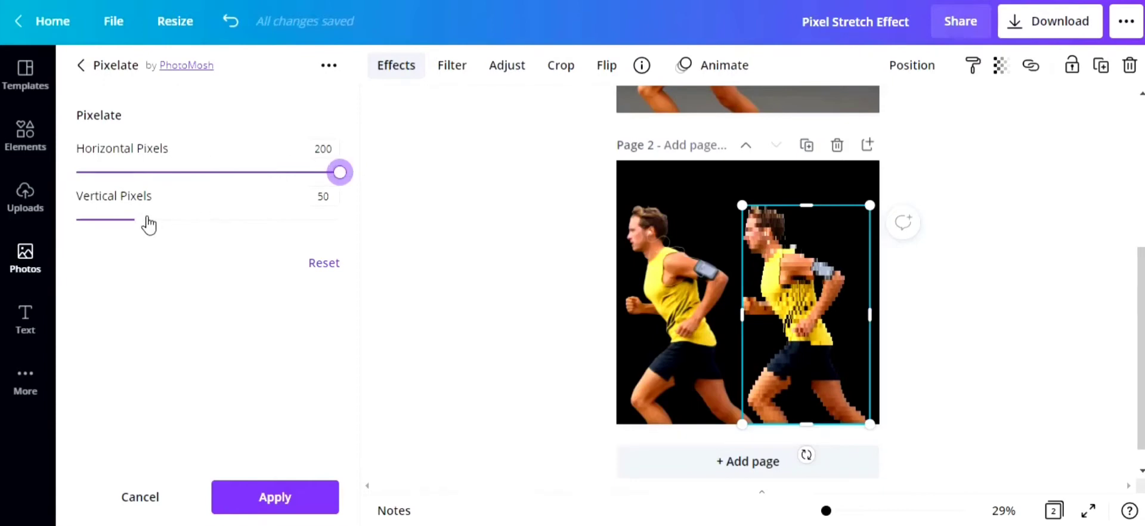
{"action": "left_click_drag", "start_coordinate": [148, 219], "coordinate": [76, 221]}
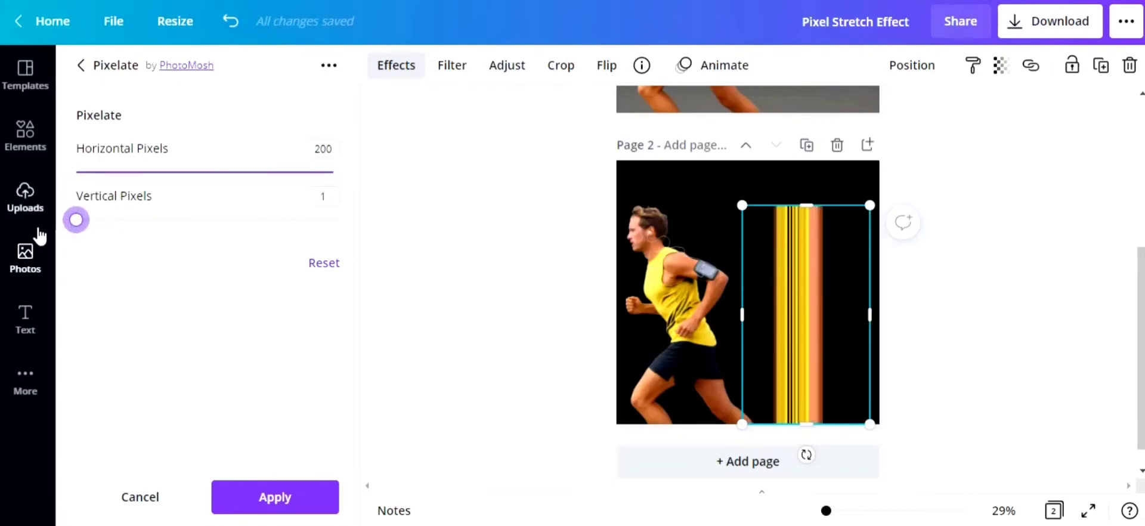
{"action": "left_click", "coordinate": [300, 496]}
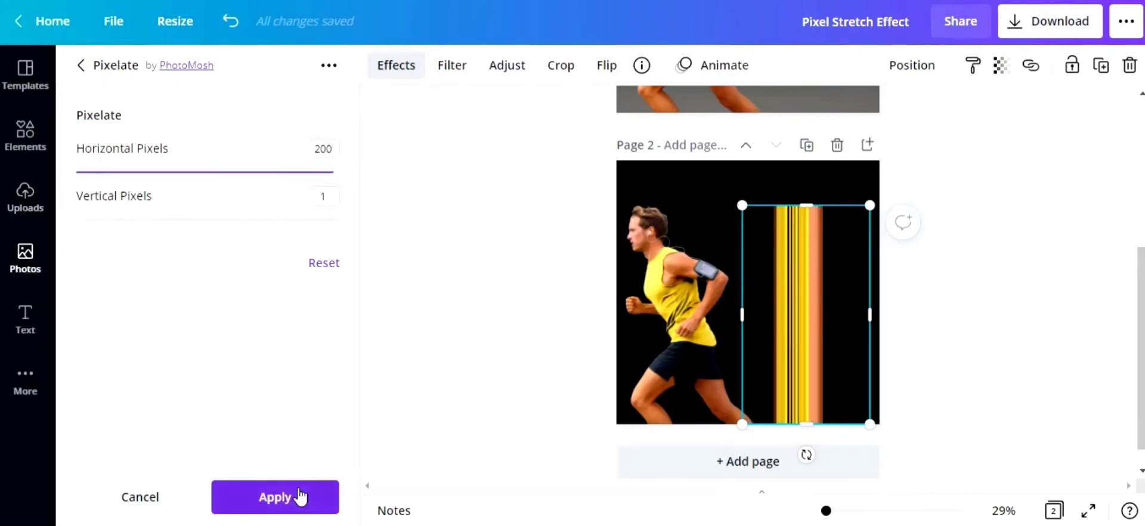
{"action": "left_click", "coordinate": [462, 296]}
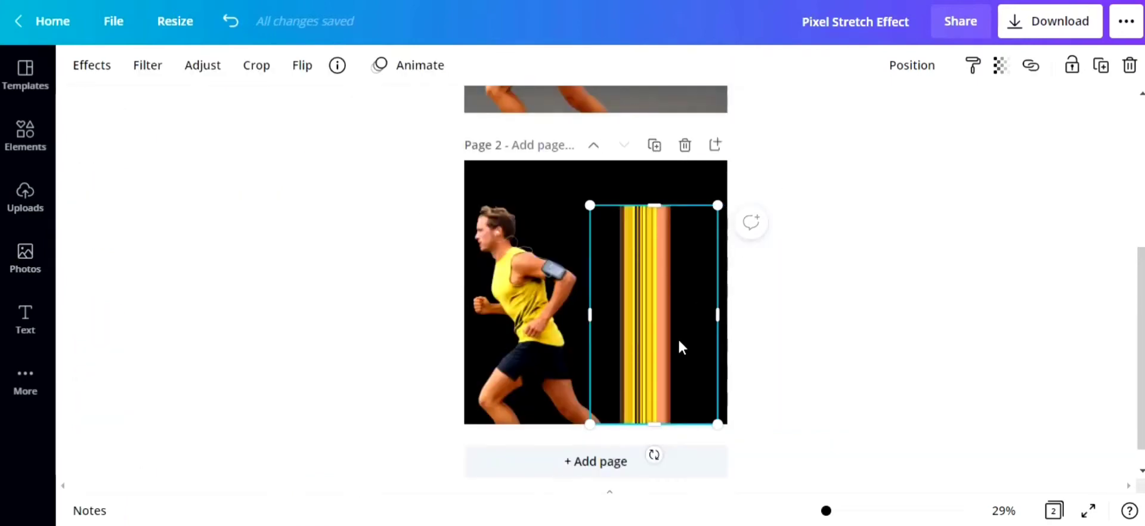
Rotate the pixelated copy so its stripes run horizontally and trim the empty margins above and below them.
{"action": "left_click_drag", "start_coordinate": [651, 455], "coordinate": [525, 316]}
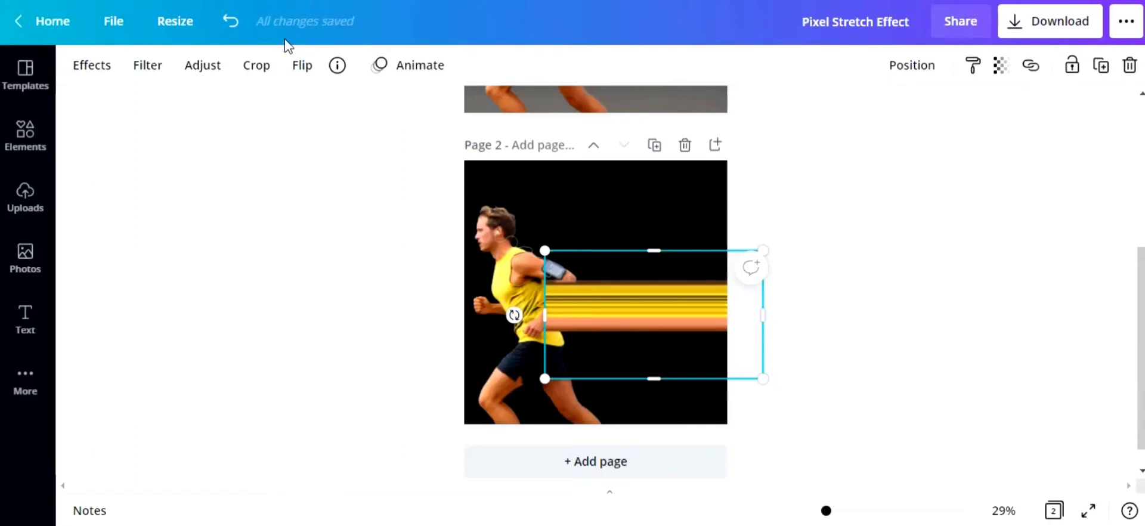
{"action": "left_click_drag", "start_coordinate": [650, 306], "coordinate": [608, 239]}
{"action": "left_click_drag", "start_coordinate": [612, 188], "coordinate": [619, 214]}
{"action": "left_click_drag", "start_coordinate": [620, 303], "coordinate": [645, 265]}
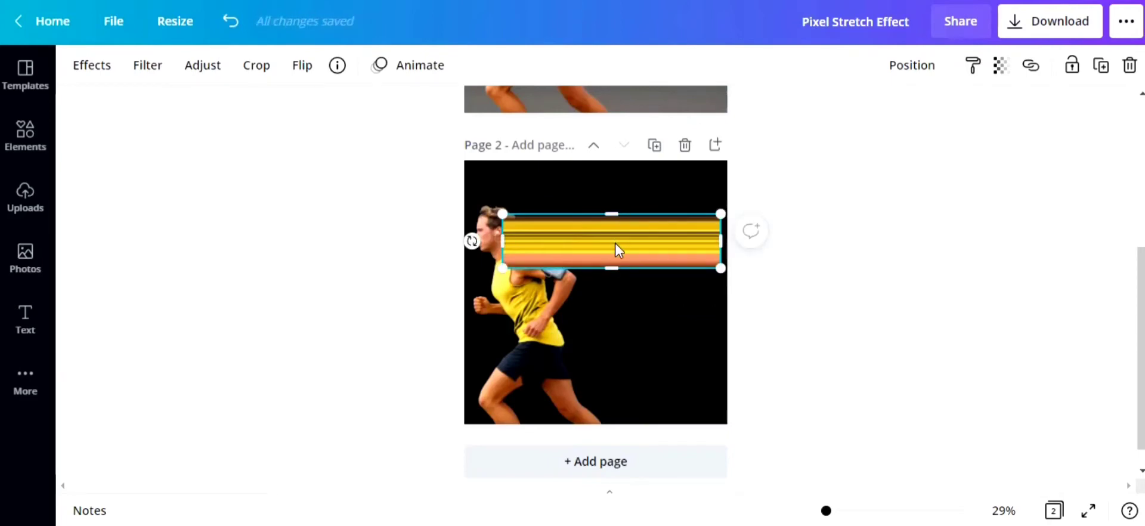
{"action": "left_click_drag", "start_coordinate": [614, 248], "coordinate": [613, 254]}
{"action": "left_click_drag", "start_coordinate": [612, 218], "coordinate": [612, 224]}
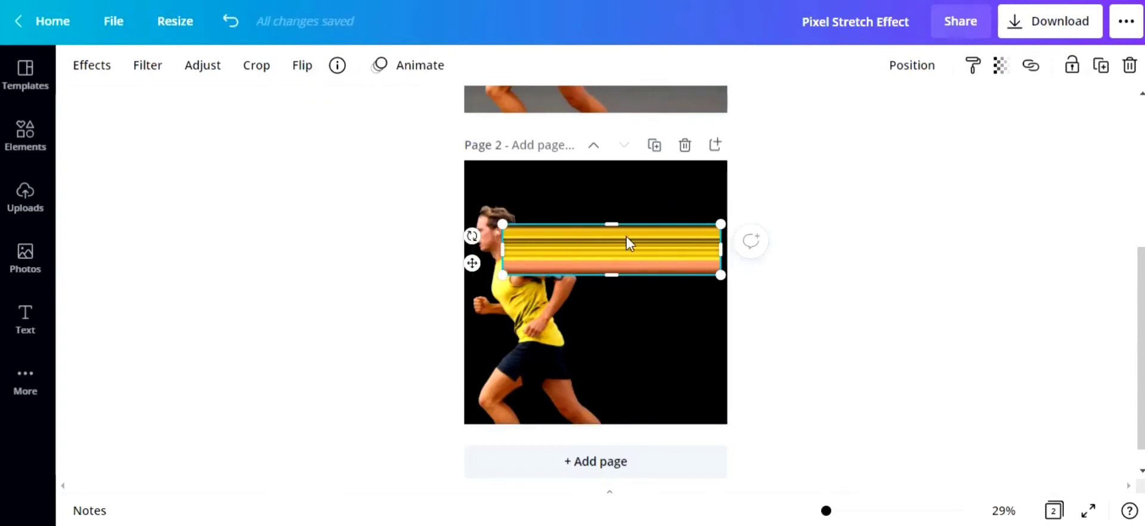
Enlarge the stripes from the runner's upper body to beyond the page's right edge and send them behind the runner.
{"action": "left_click_drag", "start_coordinate": [722, 225], "coordinate": [943, 128]}
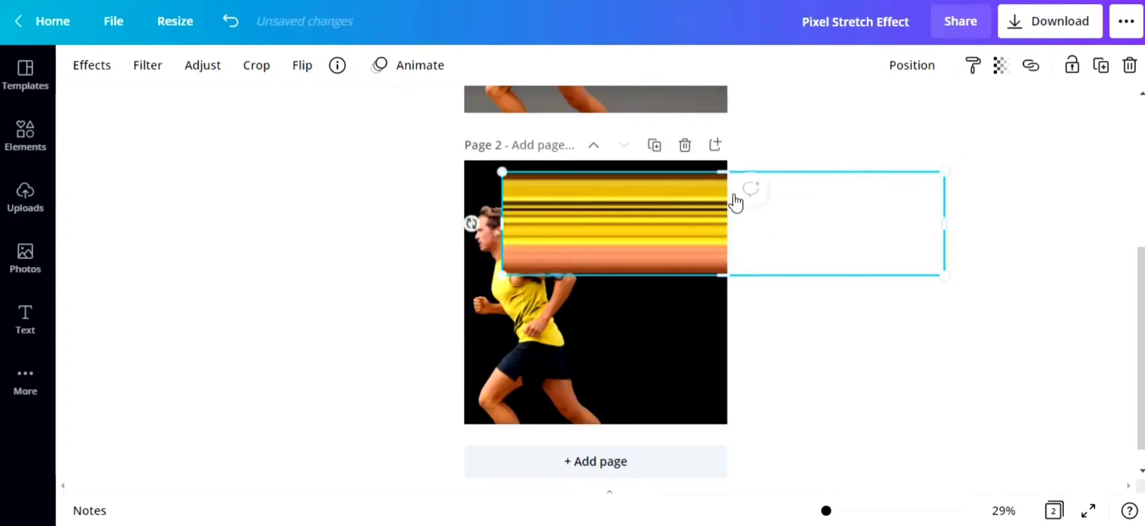
{"action": "left_click_drag", "start_coordinate": [639, 227], "coordinate": [639, 262]}
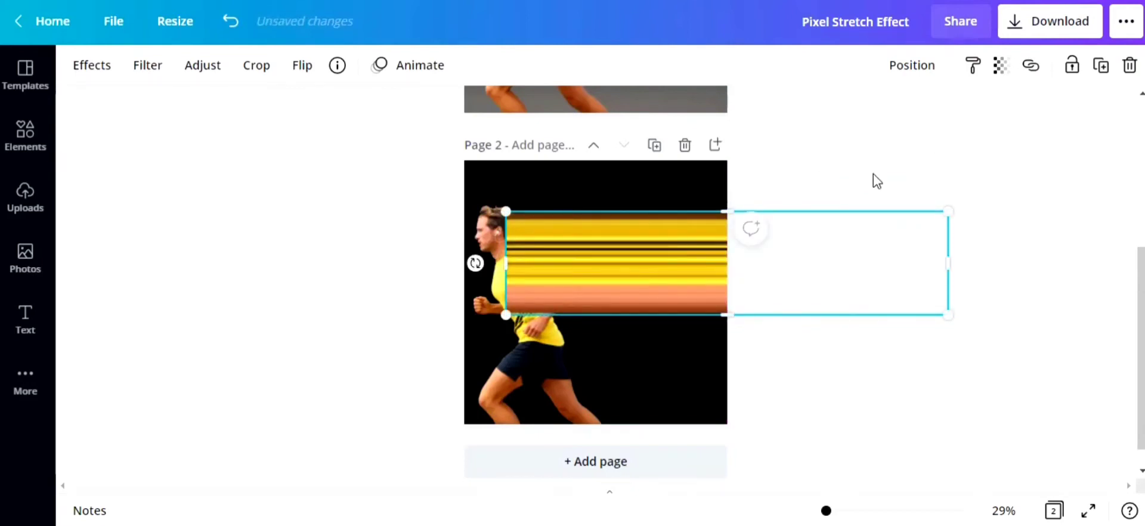
{"action": "left_click", "coordinate": [916, 66]}
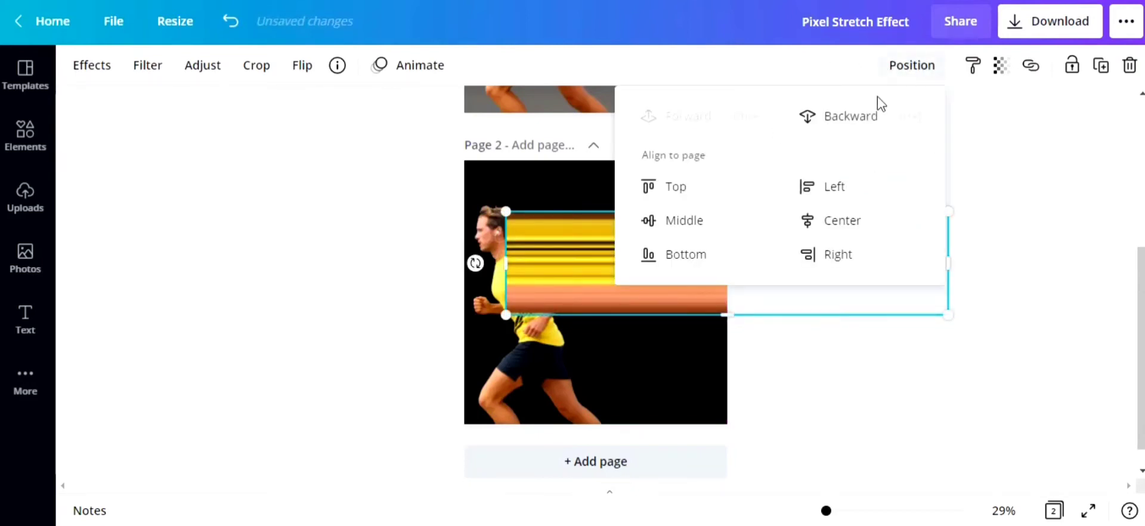
{"action": "left_click", "coordinate": [848, 122]}
{"action": "left_click", "coordinate": [391, 231]}
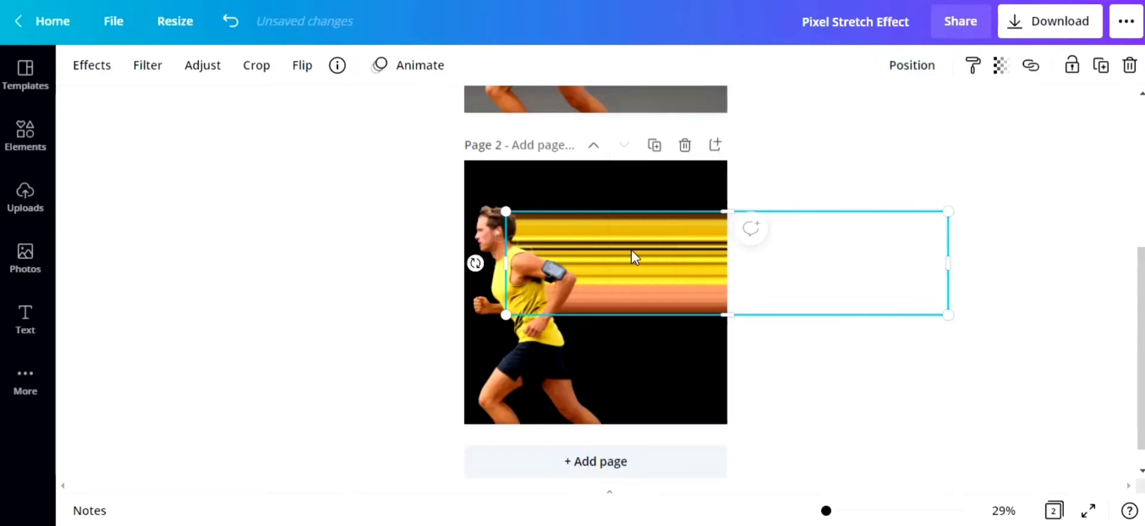
Duplicate the stripes, place the copy lower at the runner's hips, and send it behind the runner.
{"action": "left_click", "coordinate": [1103, 68]}
{"action": "left_click_drag", "start_coordinate": [605, 286], "coordinate": [622, 332]}
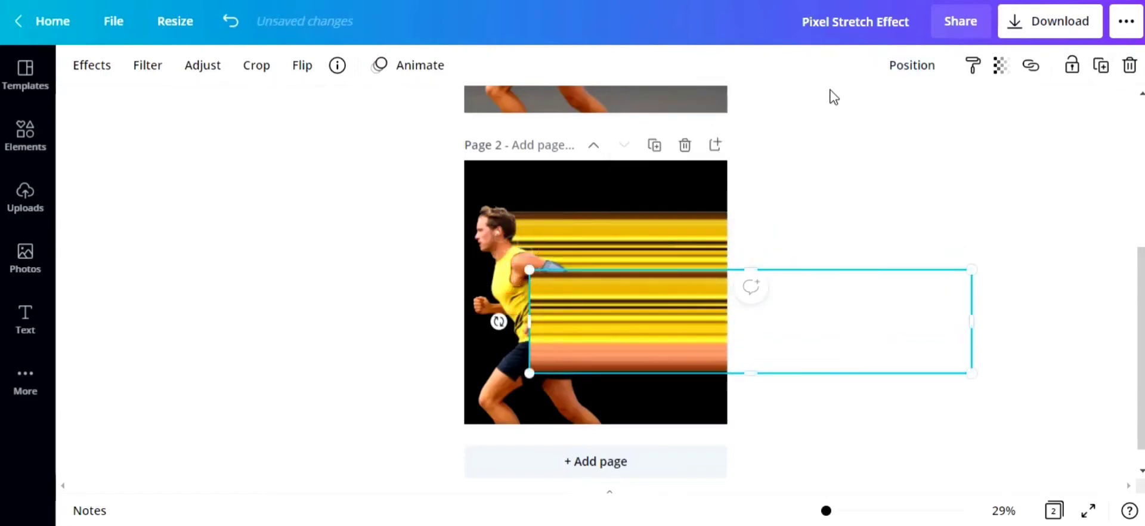
{"action": "left_click", "coordinate": [912, 65]}
{"action": "left_click", "coordinate": [888, 122]}
{"action": "left_click", "coordinate": [991, 155]}
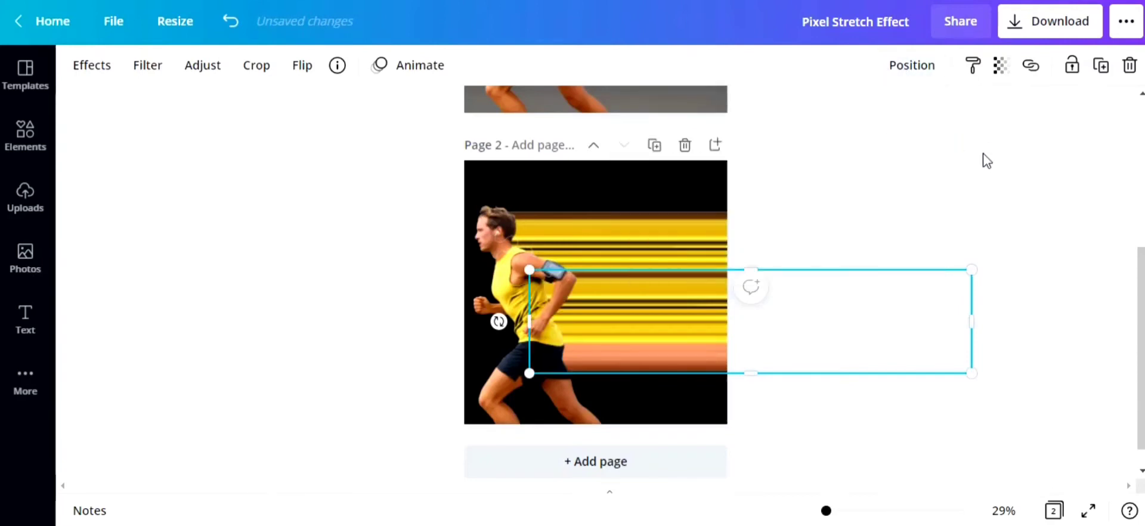
Try sending the lower stripes behind the upper ones, and bring them forward again.
{"action": "left_click", "coordinate": [925, 191]}
{"action": "left_click", "coordinate": [642, 357]}
{"action": "left_click", "coordinate": [911, 65]}
{"action": "left_click", "coordinate": [869, 123]}
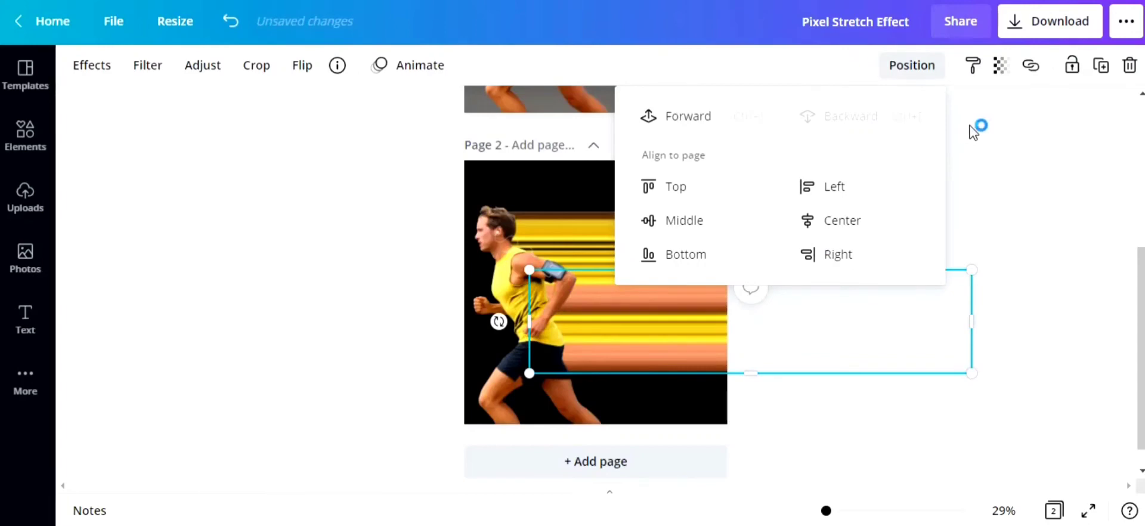
{"action": "left_click", "coordinate": [688, 117]}
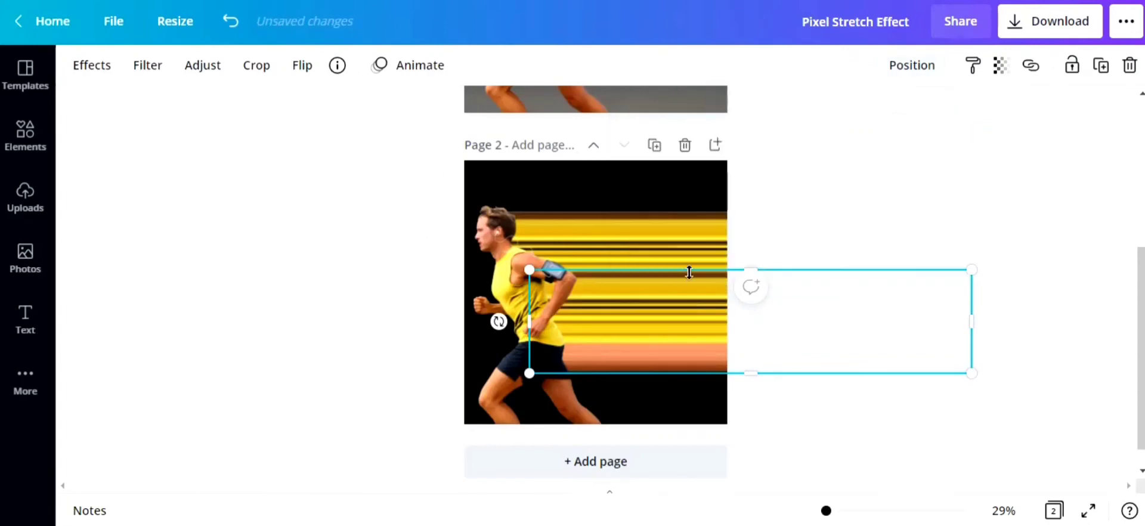
Crop the top of the lower stripes so they begin just below the upper stripes' skin-coloured band.
{"action": "left_click_drag", "start_coordinate": [685, 270], "coordinate": [734, 305]}
{"action": "left_click", "coordinate": [797, 240]}
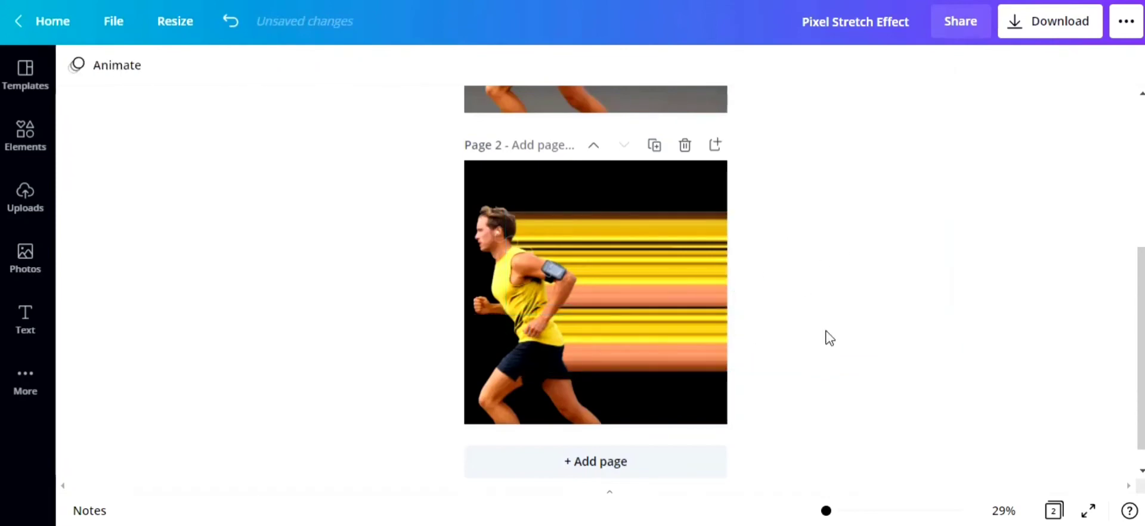
Set the recently used street race photo as the background of page 2.
{"action": "left_click", "coordinate": [34, 268]}
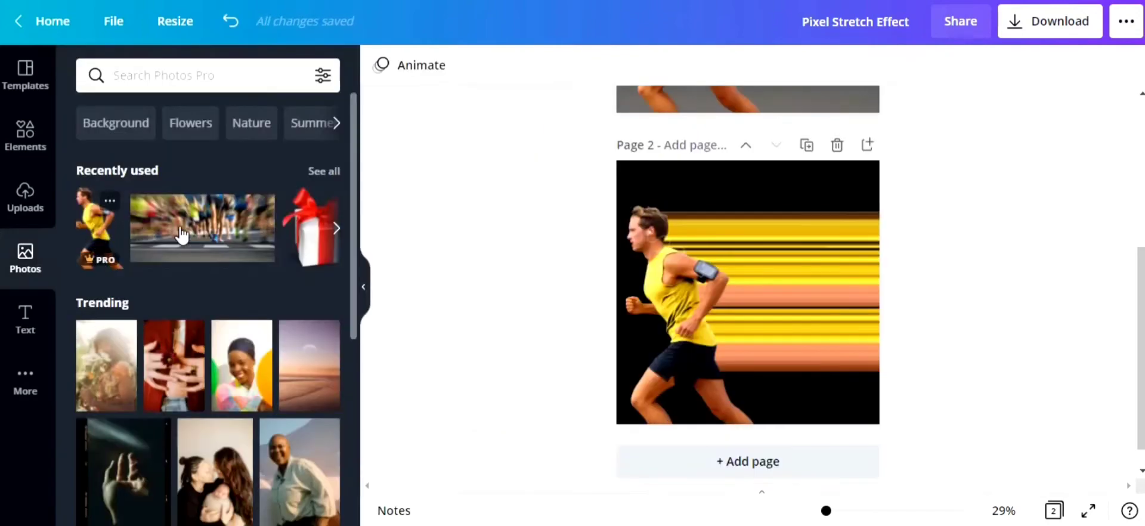
{"action": "left_click_drag", "start_coordinate": [199, 235], "coordinate": [620, 191]}
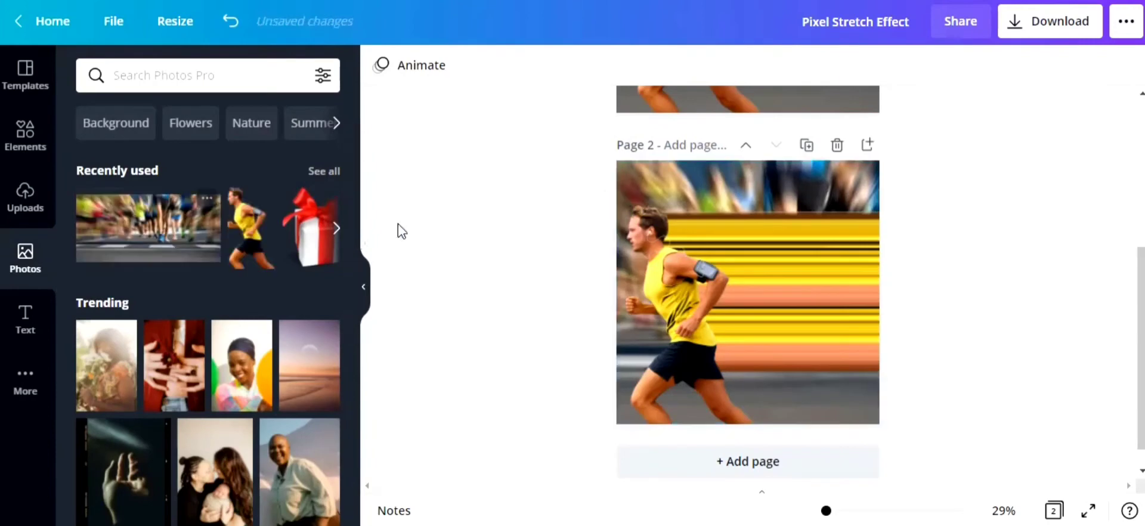
{"action": "left_click", "coordinate": [365, 287]}
Increase the blur of page 2's background photo slightly.
{"action": "left_click", "coordinate": [557, 171]}
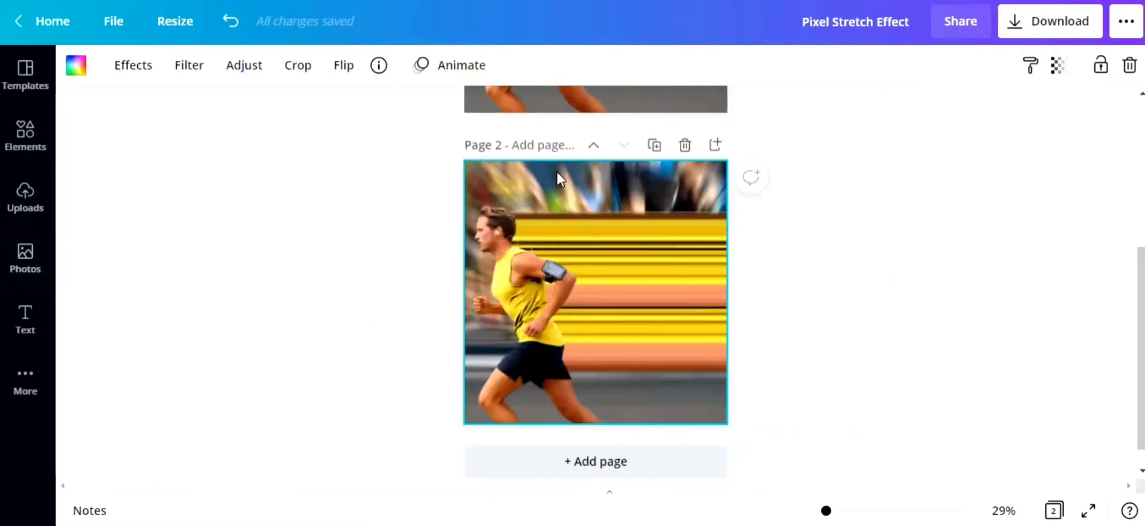
{"action": "left_click", "coordinate": [247, 76]}
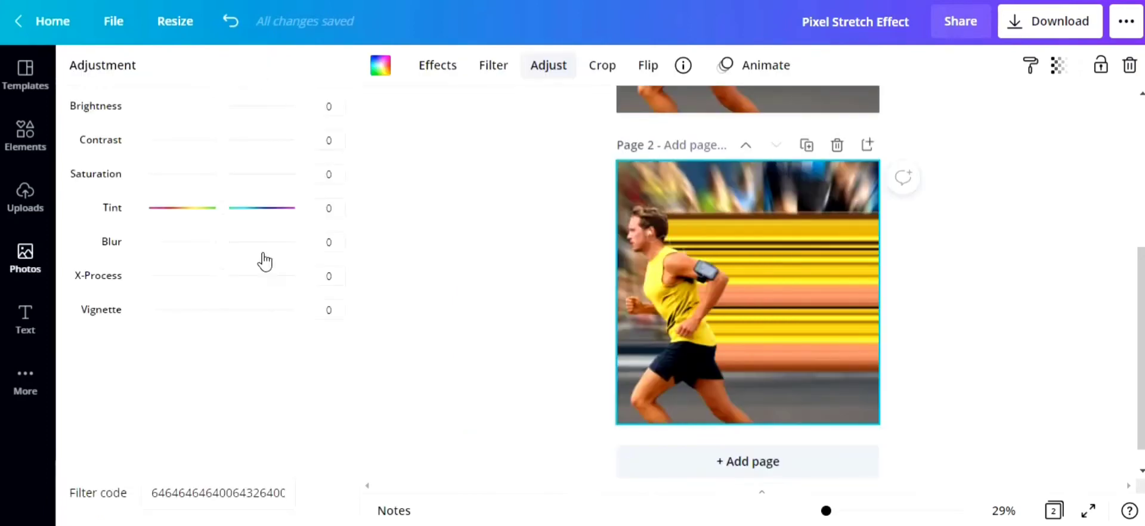
{"action": "mouse_move", "coordinate": [230, 250]}
{"action": "left_mouse_down"}
{"action": "mouse_move", "coordinate": [242, 251]}
{"action": "mouse_move", "coordinate": [231, 250]}
{"action": "left_mouse_up"}
{"action": "left_click", "coordinate": [386, 212]}
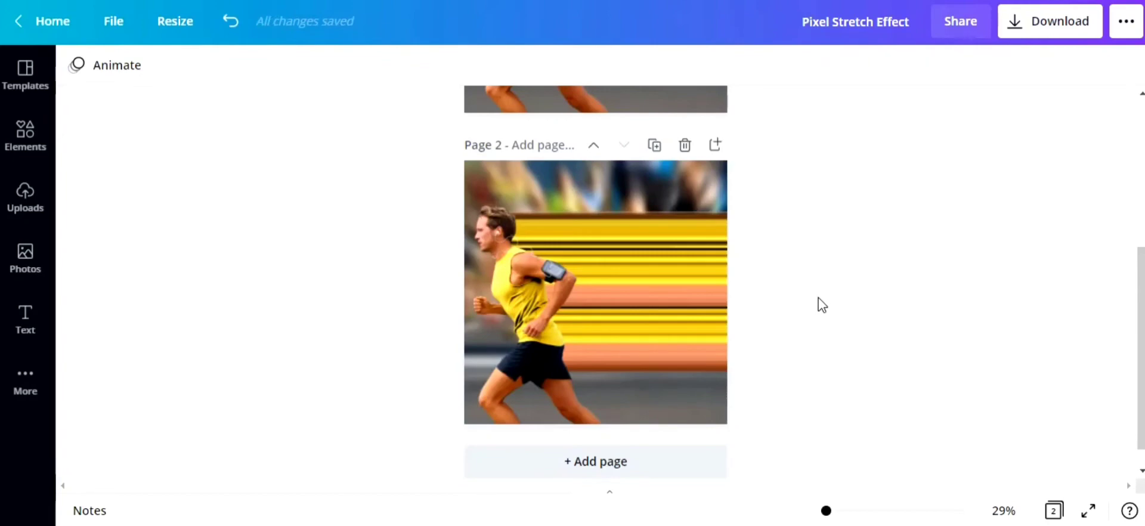
{"action": "scroll", "coordinate": [656, 293], "scroll_direction": "up", "scroll_amount": 5}
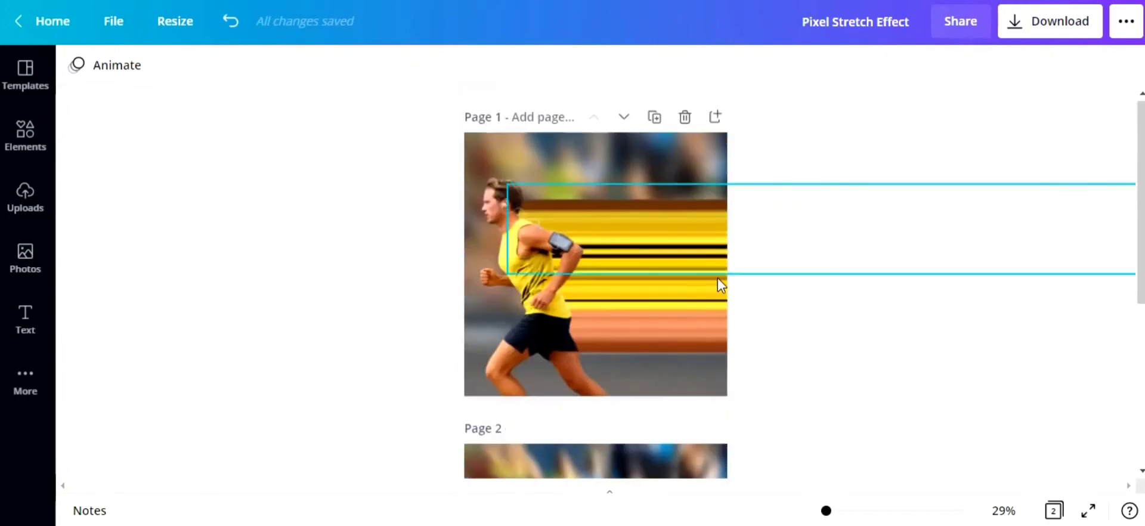
{"action": "scroll", "coordinate": [686, 299], "scroll_direction": "down", "scroll_amount": 5}
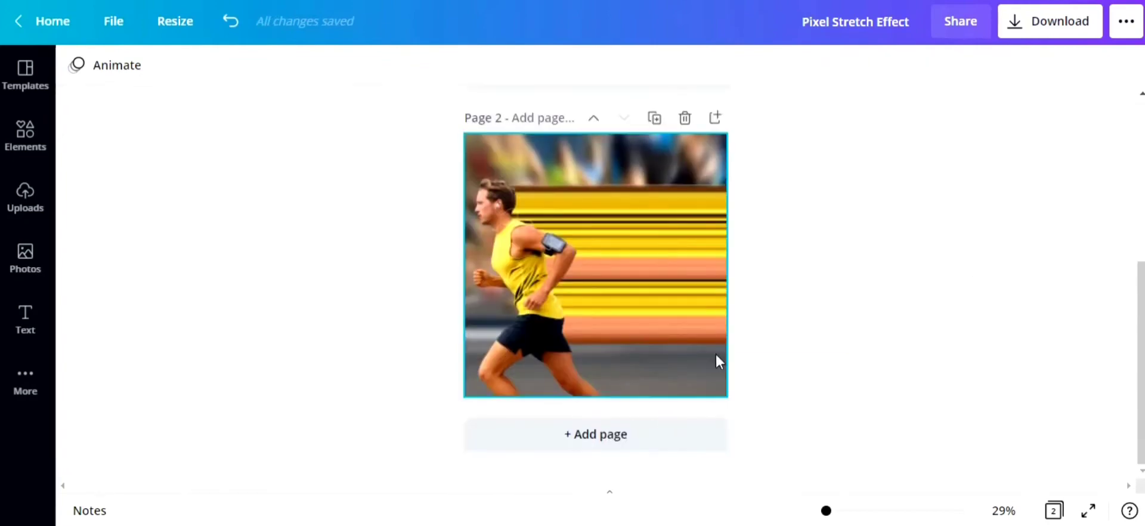
{"action": "scroll", "coordinate": [811, 343], "scroll_direction": "up", "scroll_amount": 5}
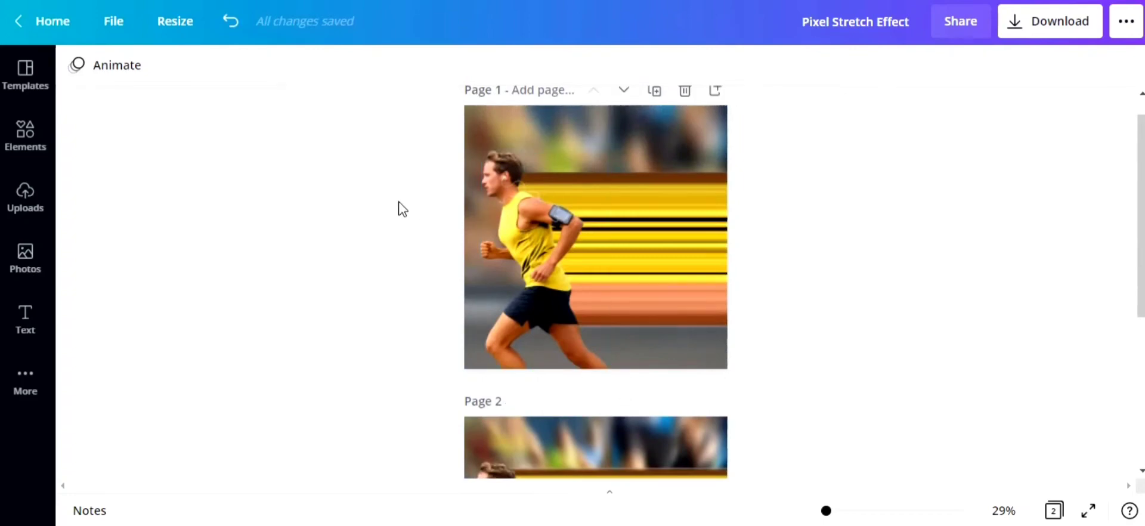